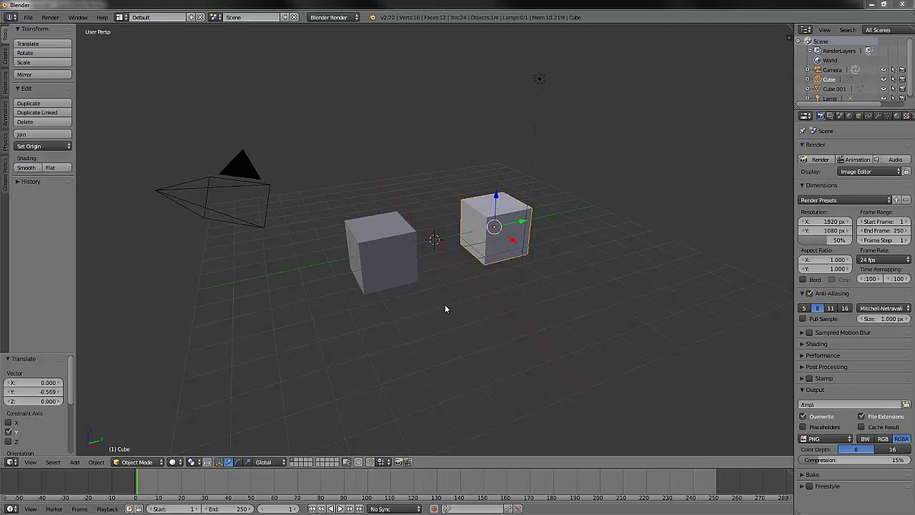
Enter Edit Mode on the right cube with its whole mesh selected, and zoom in close.
key("Tab")
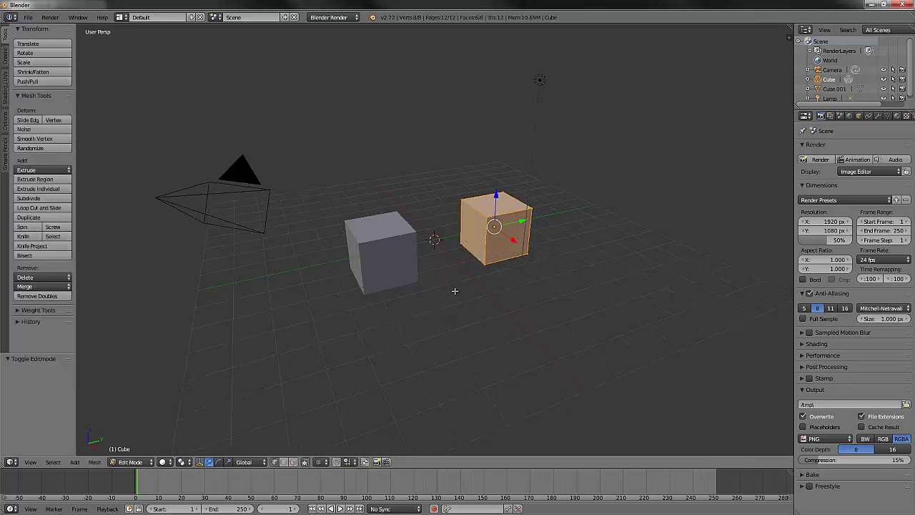
middle_click_drag(494, 286, 480, 289)
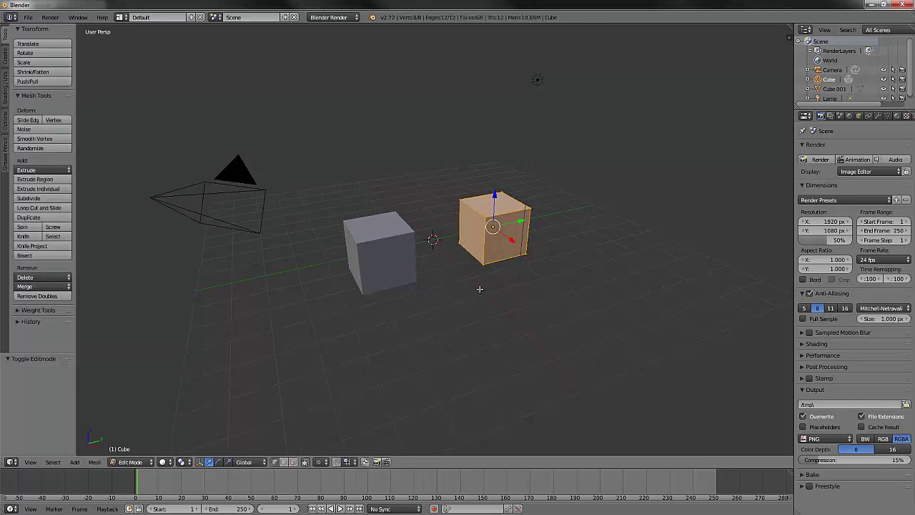
scroll(435, 289, "up", 4)
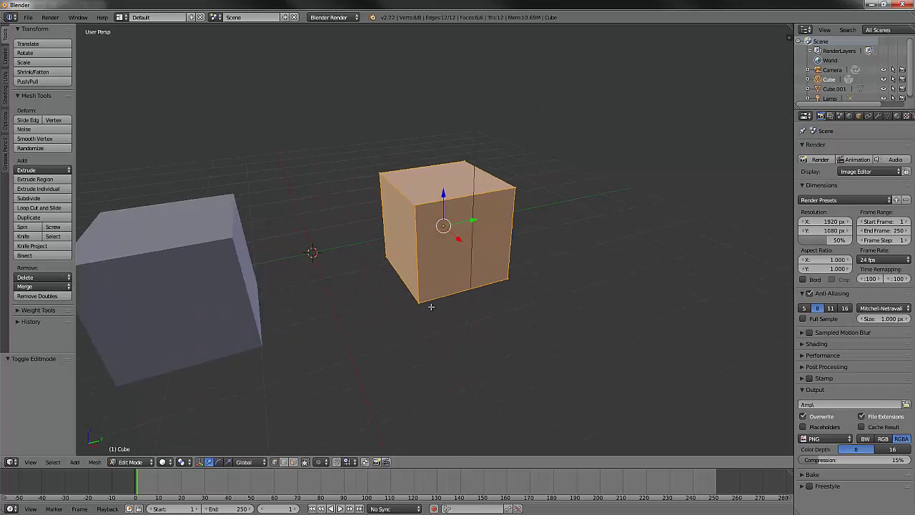
scroll(431, 306, "up", 1)
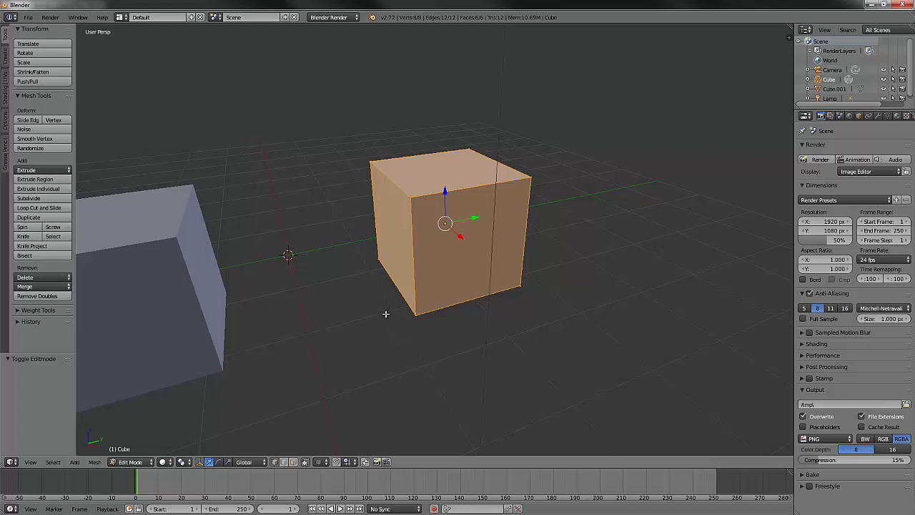
key("w")
Bevel all the cube's edges with Ctrl+B, raising the bevel to 6 segments.
key("ctrl+b")
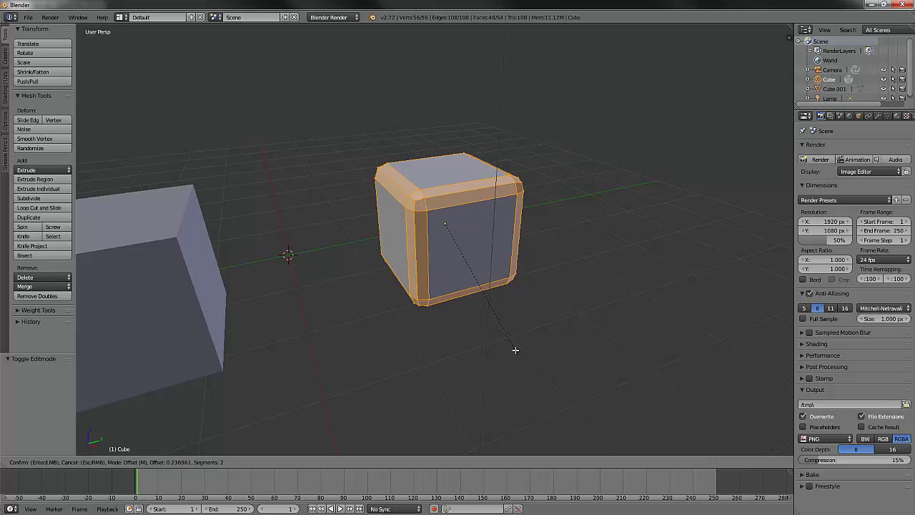
scroll(515, 350, "up", 1)
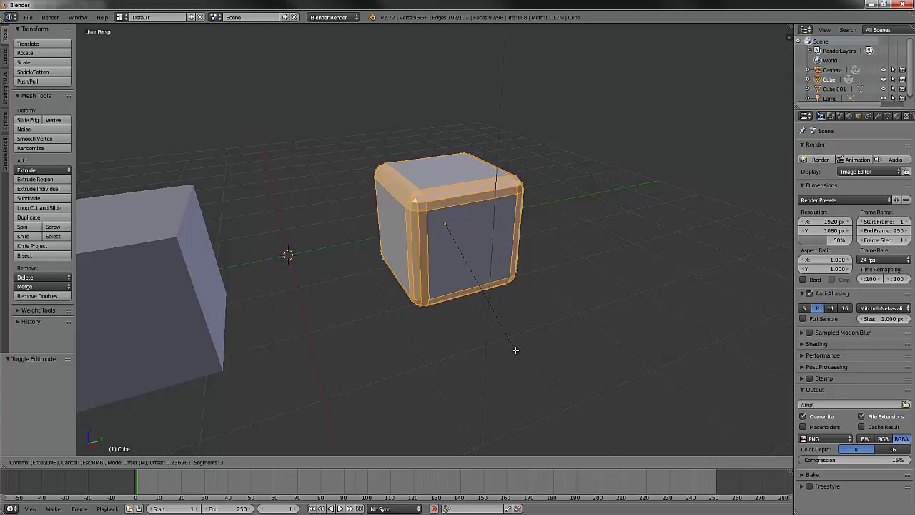
scroll(515, 350, "up", 1)
scroll(515, 350, "up", 1)
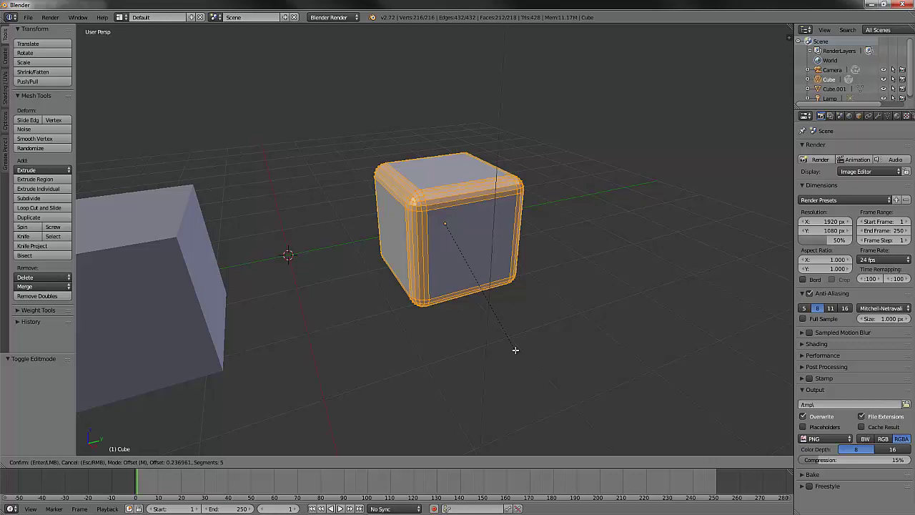
scroll(515, 349, "up", 1)
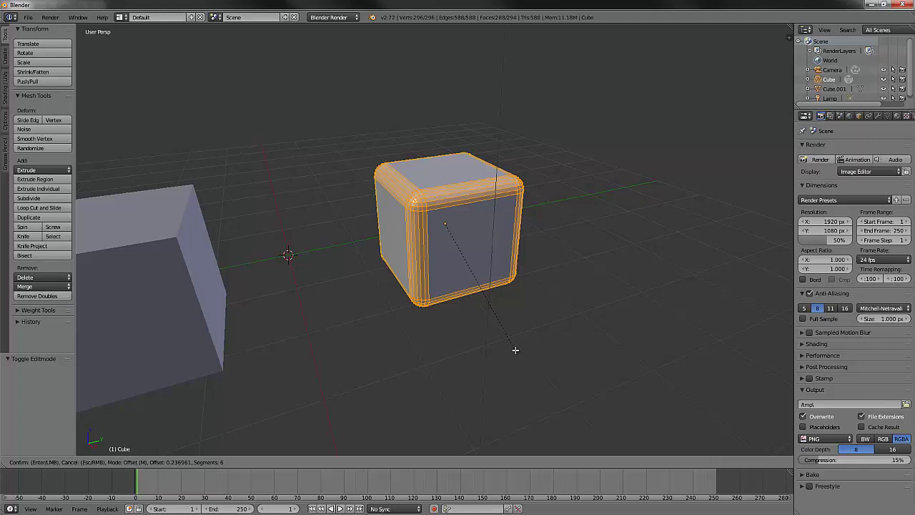
Confirm the rounded bevel and reduce its Amount to 0.217 in the Bevel panel.
left_click(515, 350)
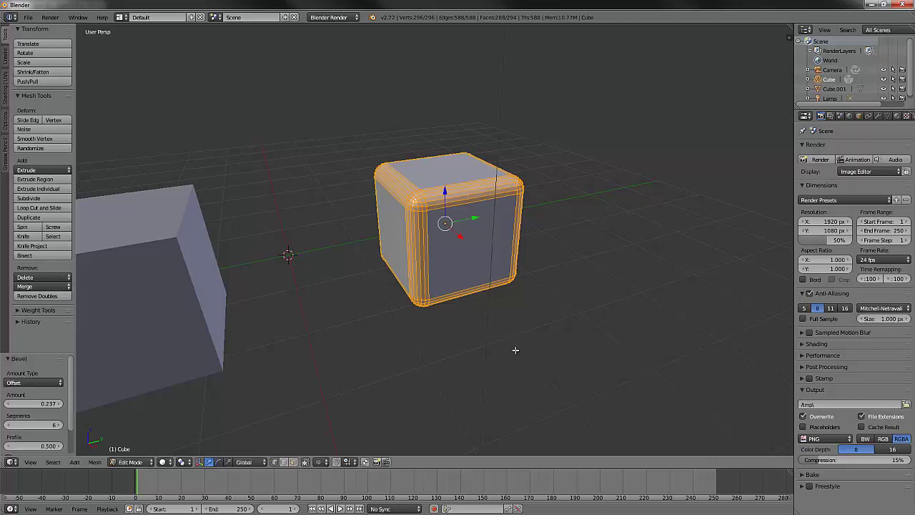
left_click(60, 383)
mouse_move(59, 405)
left_mouse_down()
mouse_move(40, 405)
mouse_move(80, 406)
mouse_move(54, 407)
left_mouse_up()
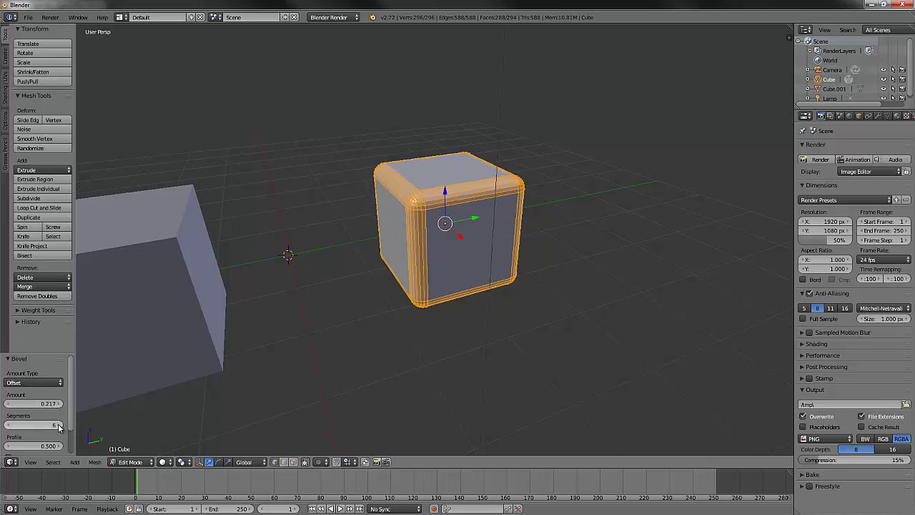
Lower the bevel's Segments count from 6 to 4 and further.
left_click(9, 427)
left_click(10, 427)
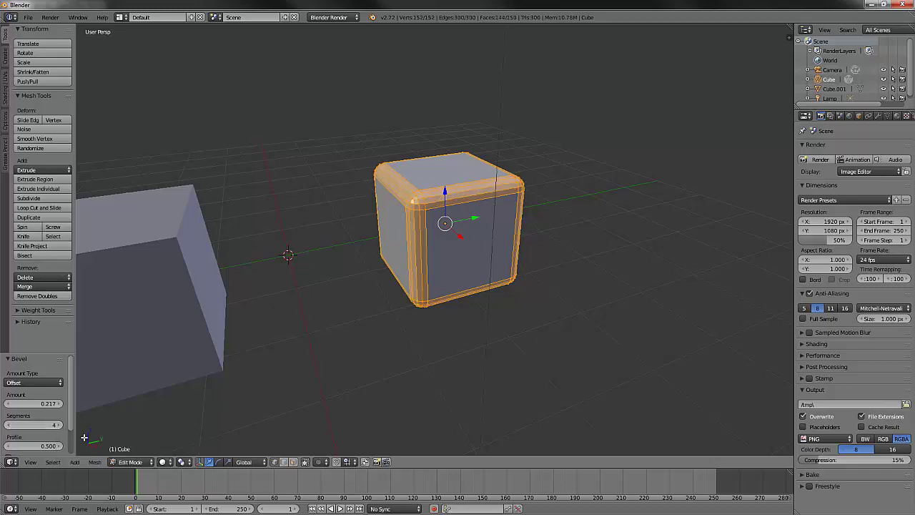
scroll(74, 393, "down", 2)
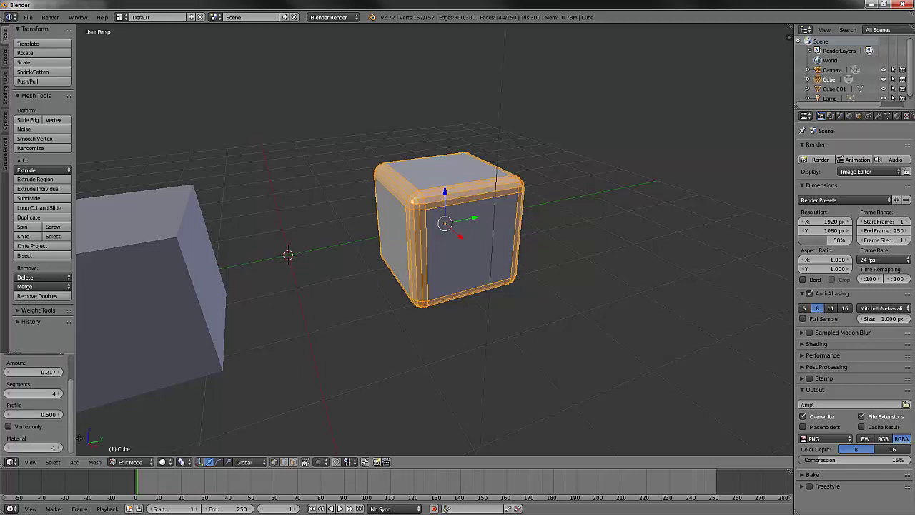
left_click(9, 394)
left_click(9, 394)
Set Segments to 1, preview Vertex only, then turn Vertex only back off.
left_click(9, 394)
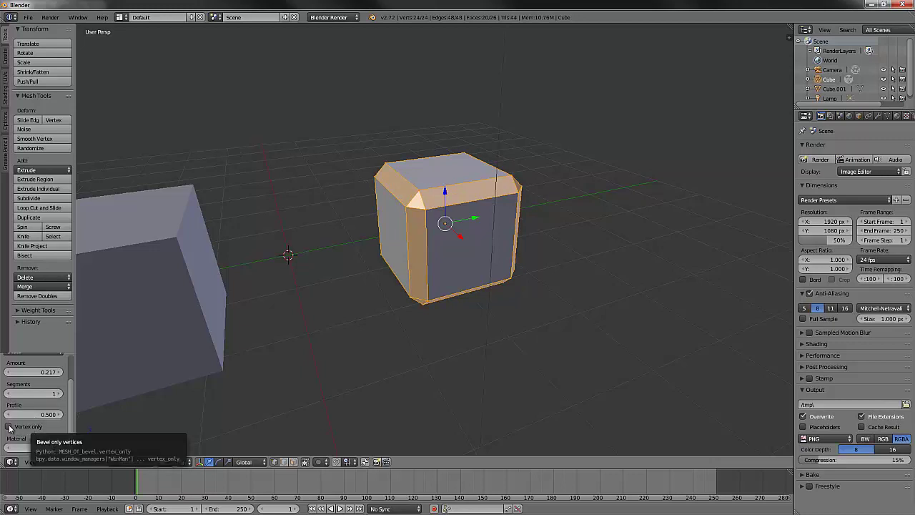
left_click(9, 427)
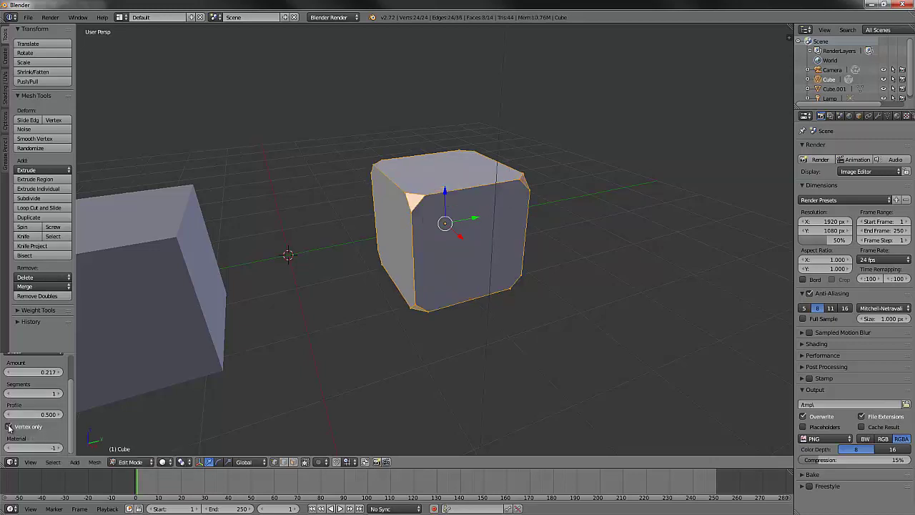
scroll(400, 257, "up", 2)
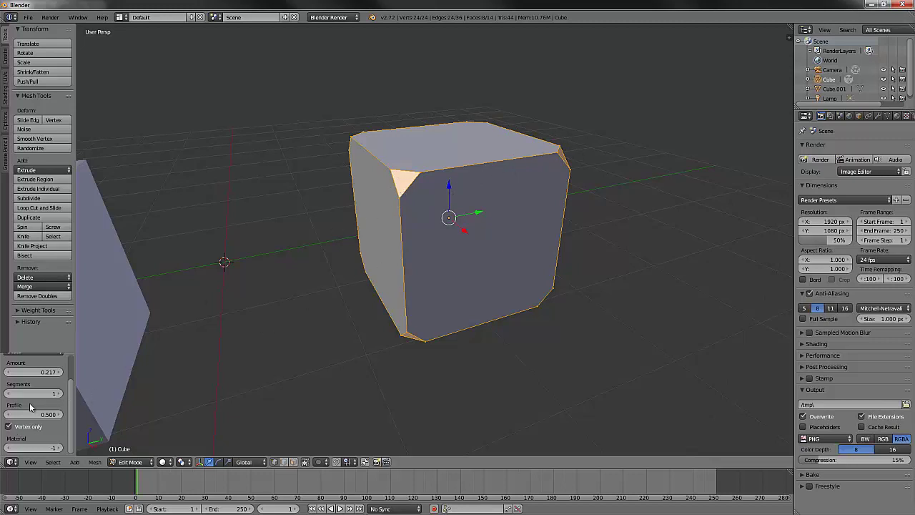
left_click(9, 426)
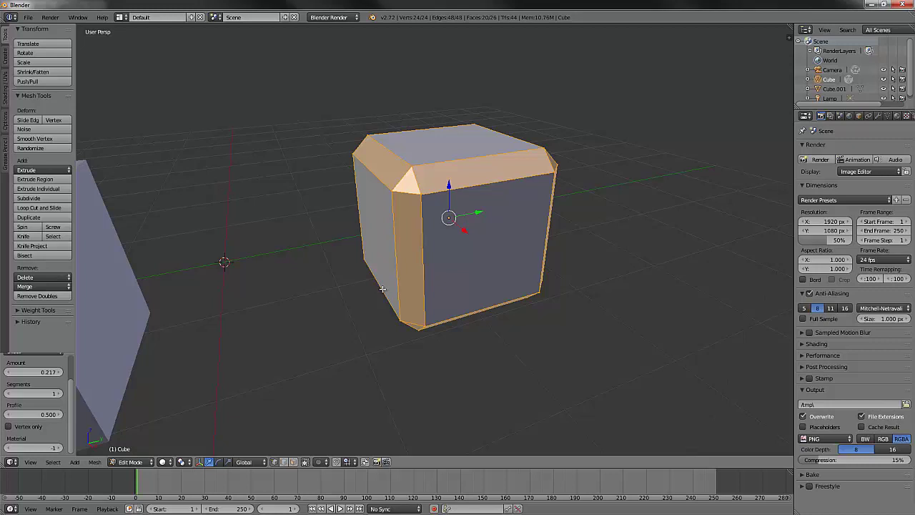
scroll(382, 289, "down", 3)
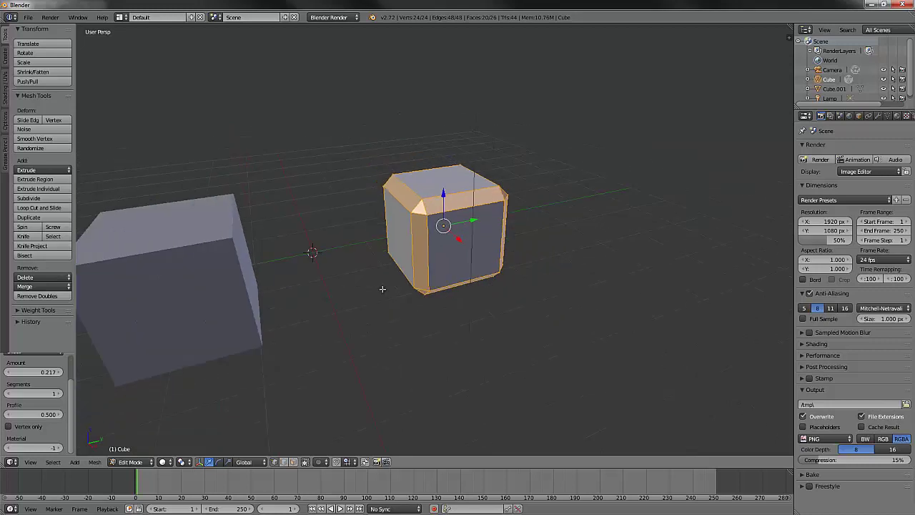
Select the second cube, Cube.001, enter its Edit Mode and centre it in view.
key("Tab")
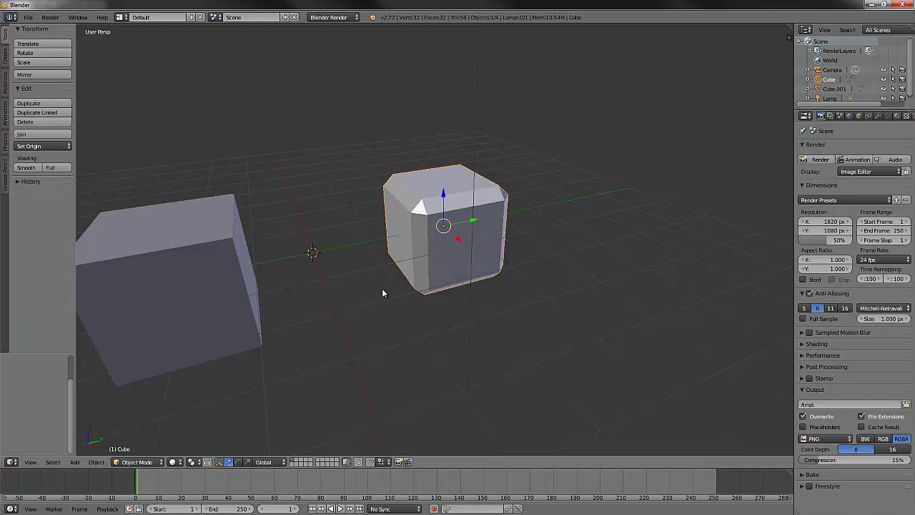
right_click(226, 293)
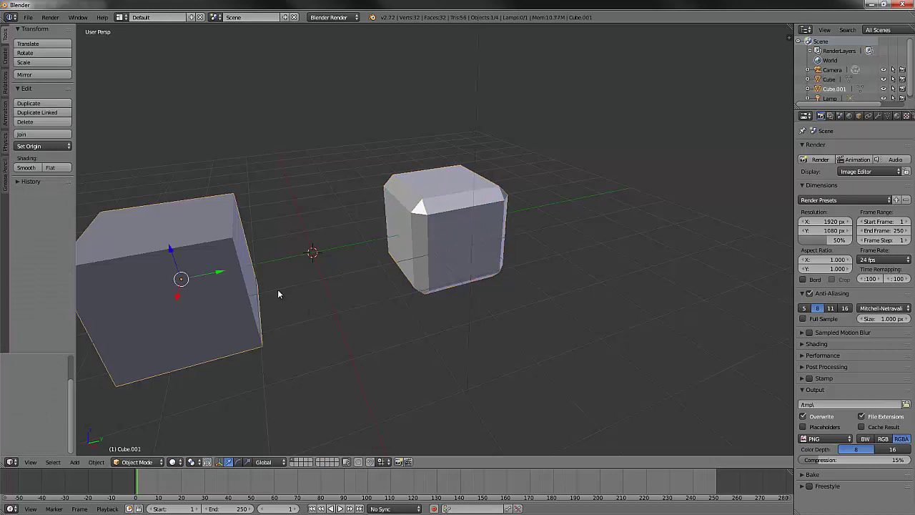
key("Tab")
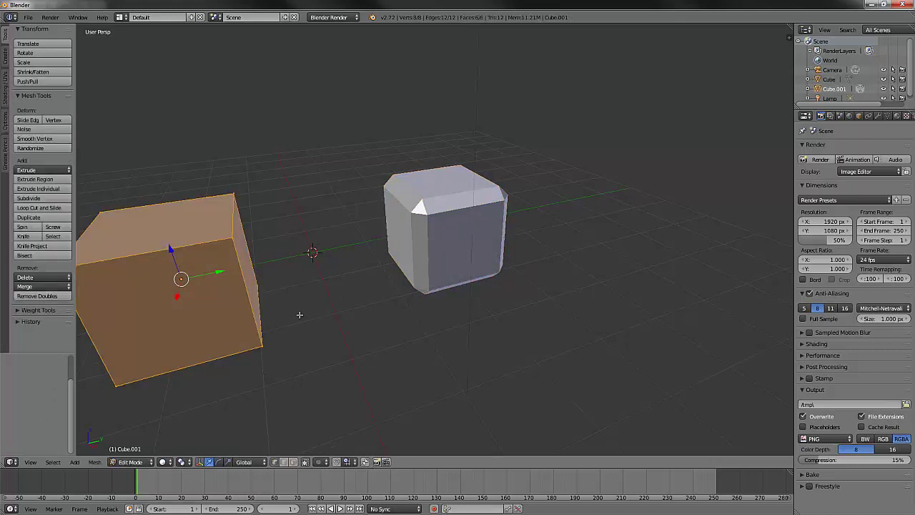
middle_click_drag(296, 313, 524, 274, "shift")
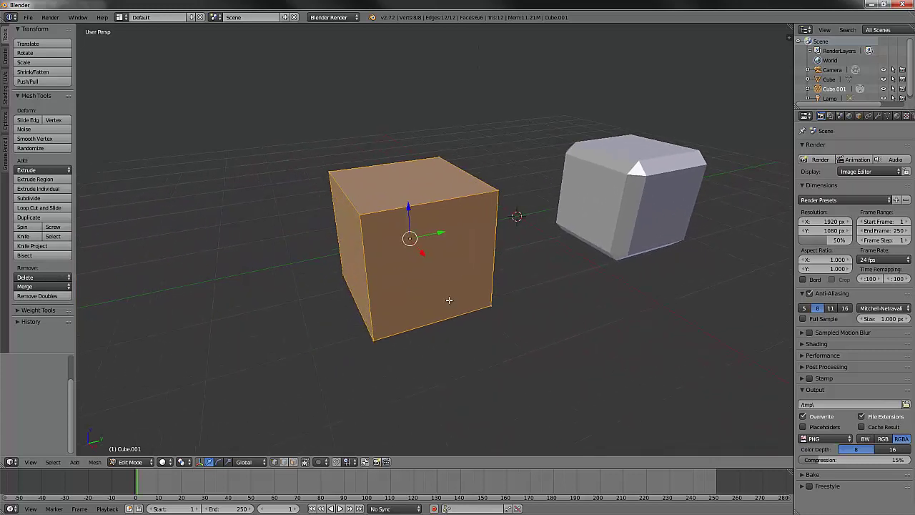
scroll(449, 300, "up", 3)
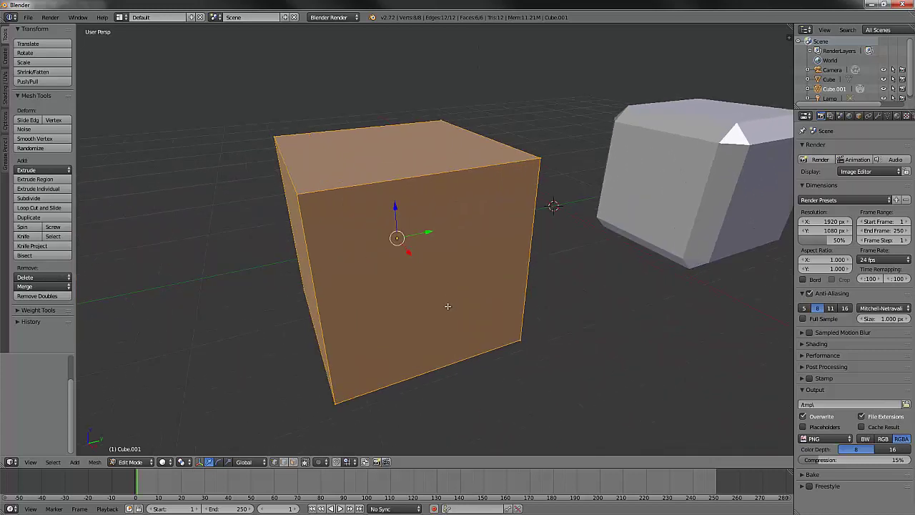
Switch to Edge select mode and select only the cube's top front edge.
key("ctrl+Tab")
left_click(432, 308)
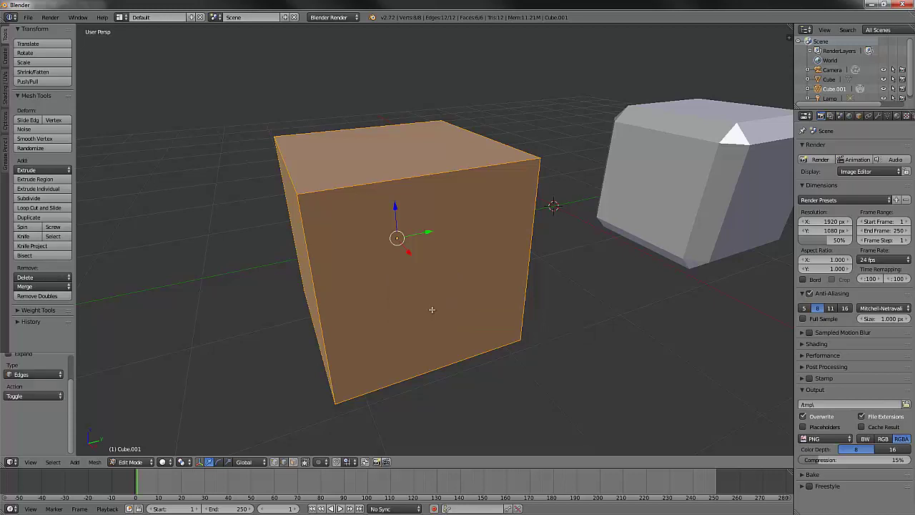
right_click(425, 175)
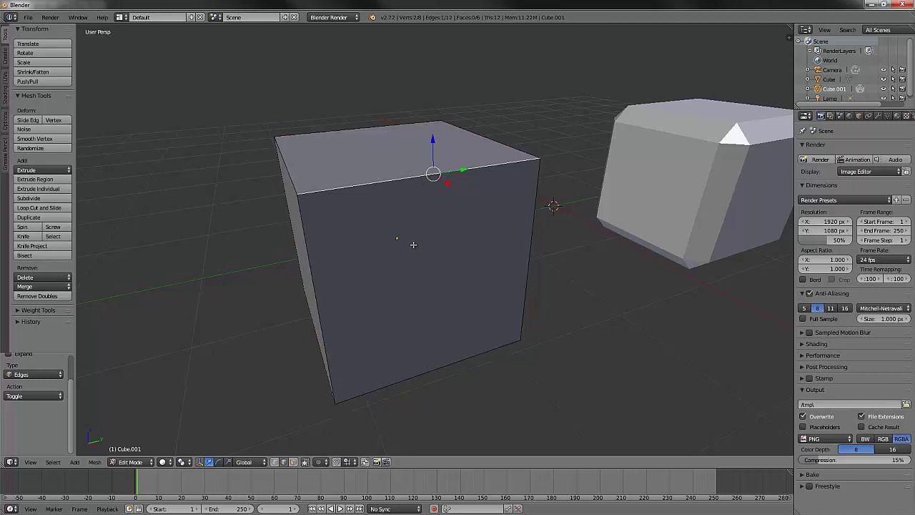
Bevel the top front edge to amount 0.922 with 10 segments.
key("ctrl+b")
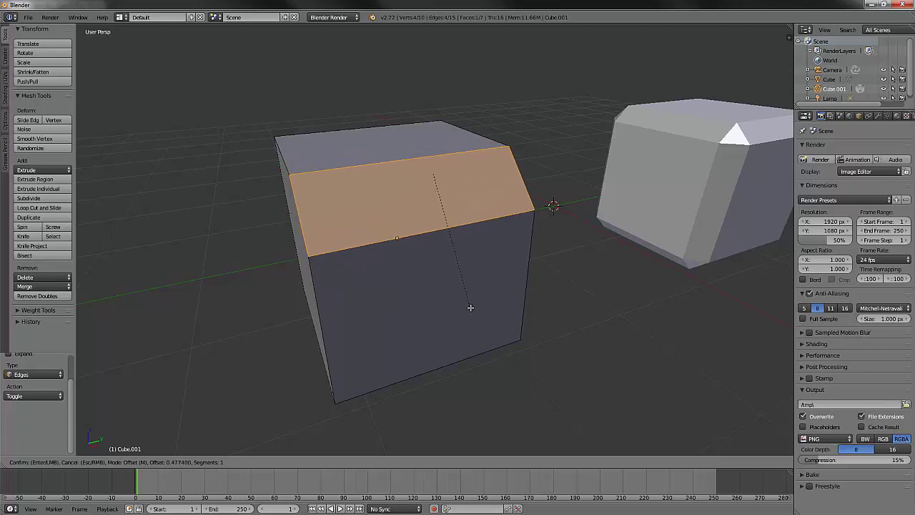
scroll(470, 308, "up", 1)
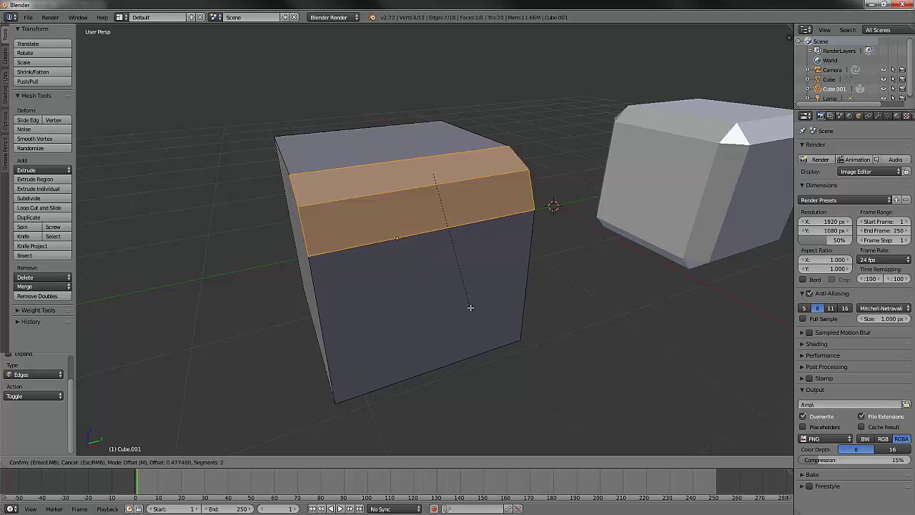
scroll(470, 307, "up", 2)
scroll(470, 307, "up", 4)
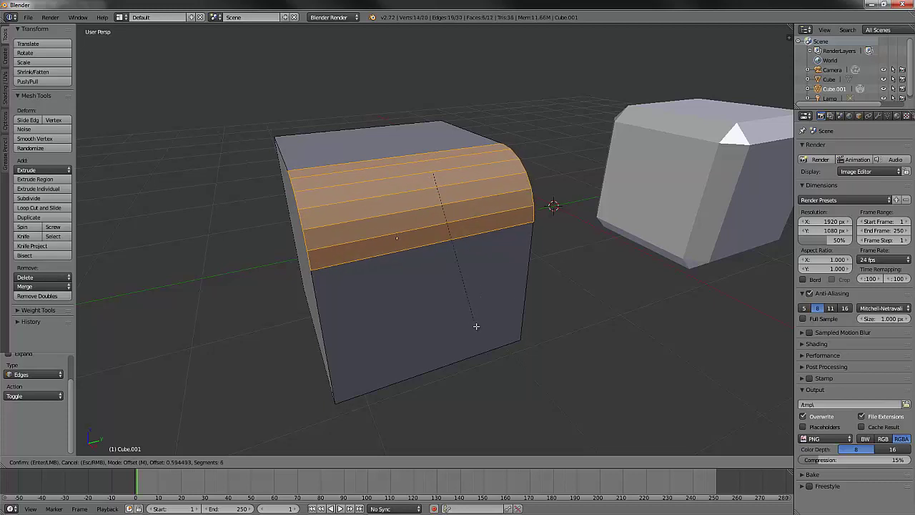
left_click(483, 365)
middle_click_drag(414, 340, 450, 312)
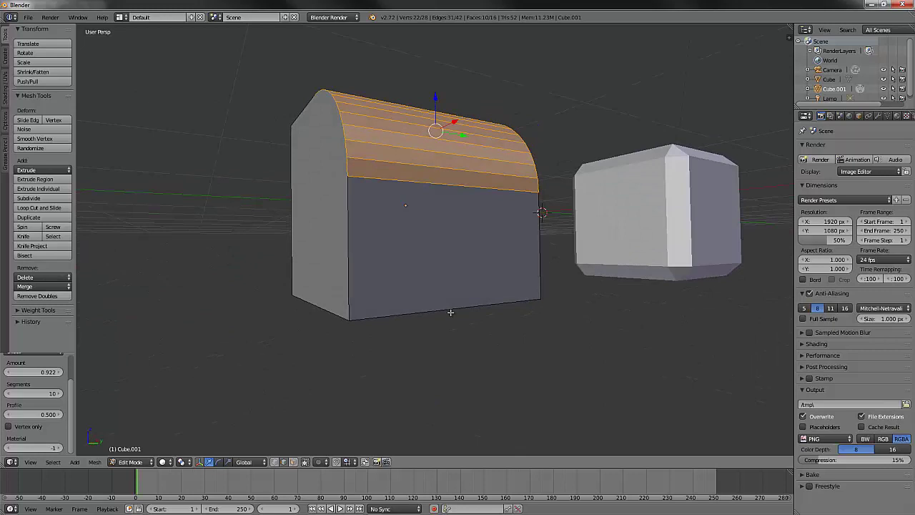
Switch to Face select mode and select the cube's bottom face.
key("ctrl+Tab")
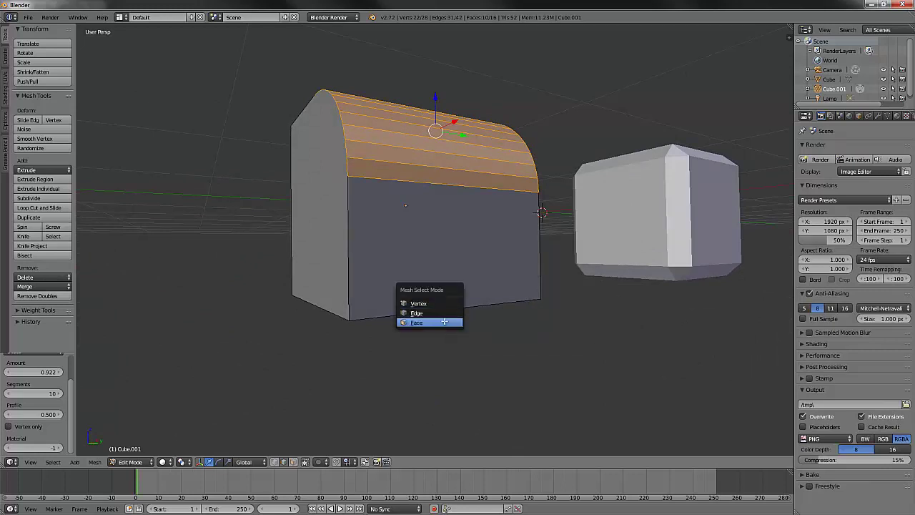
left_click(445, 325)
middle_click_drag(444, 325, 457, 280)
right_click(458, 279)
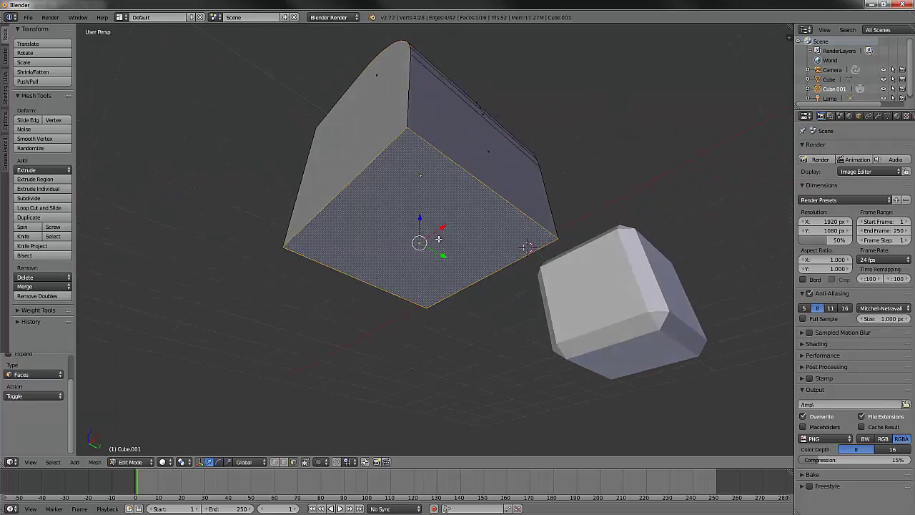
middle_click_drag(466, 221, 452, 270)
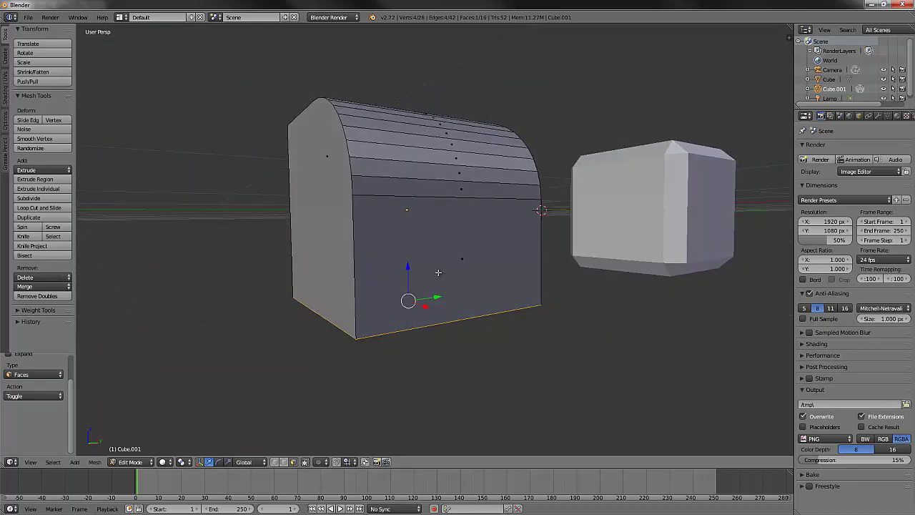
Bevel the bottom face's edges with 7 segments at amount 0.226.
key("ctrl+b")
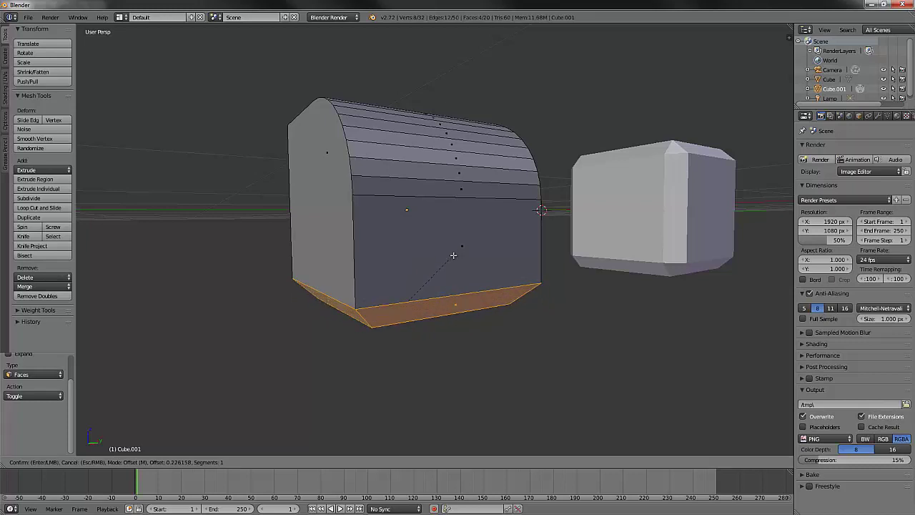
scroll(453, 256, "up", 6)
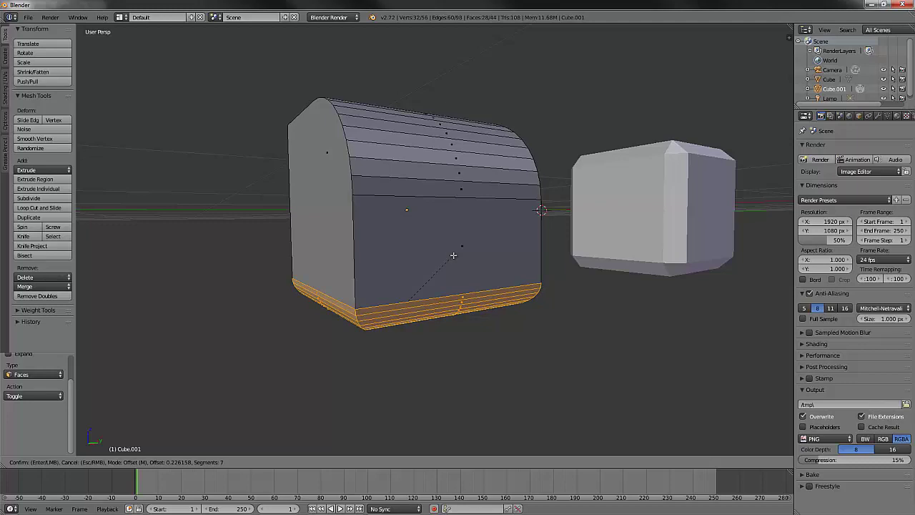
left_click(454, 255)
middle_click_drag(454, 275, 489, 261)
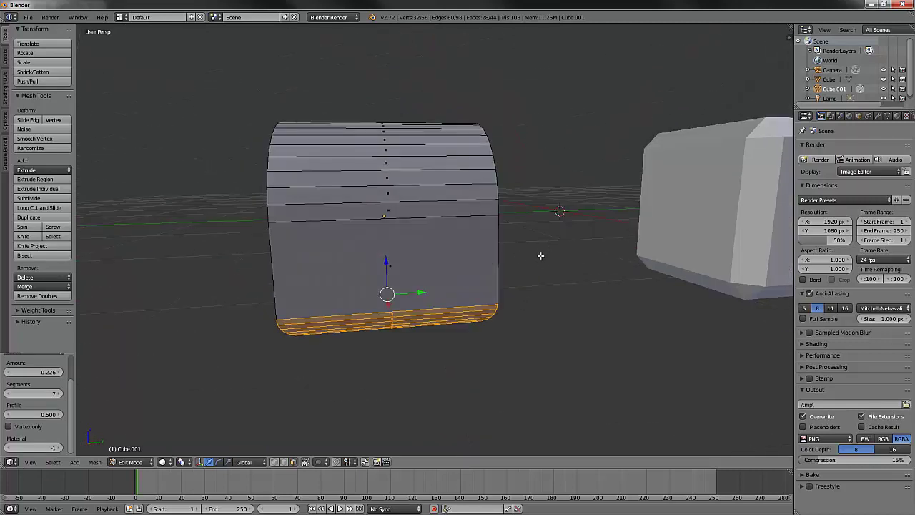
middle_click_drag(565, 256, 517, 267)
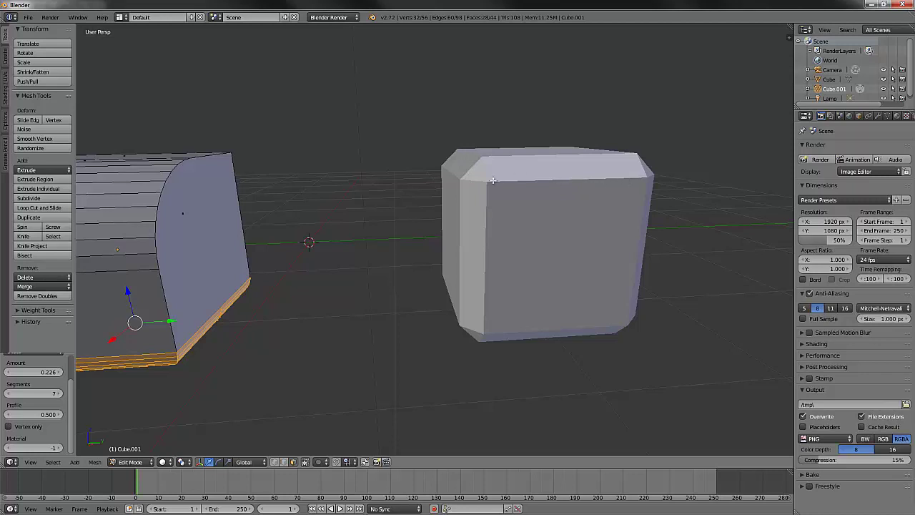
middle_click_drag(556, 210, 510, 244, "shift")
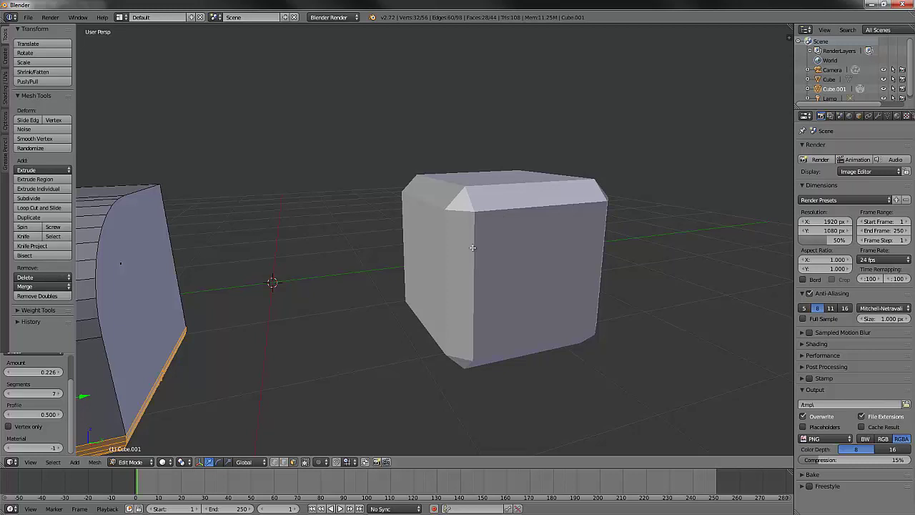
middle_click_drag(353, 282, 482, 236)
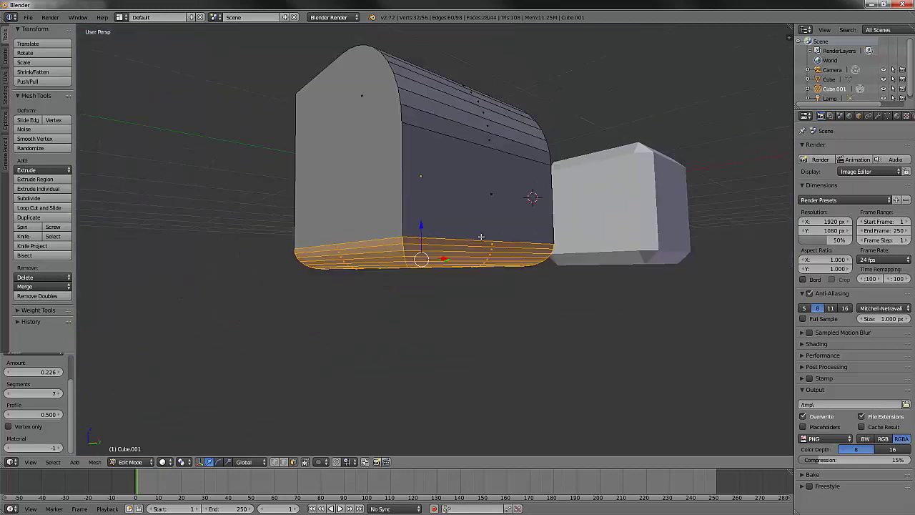
middle_click_drag(367, 224, 389, 221)
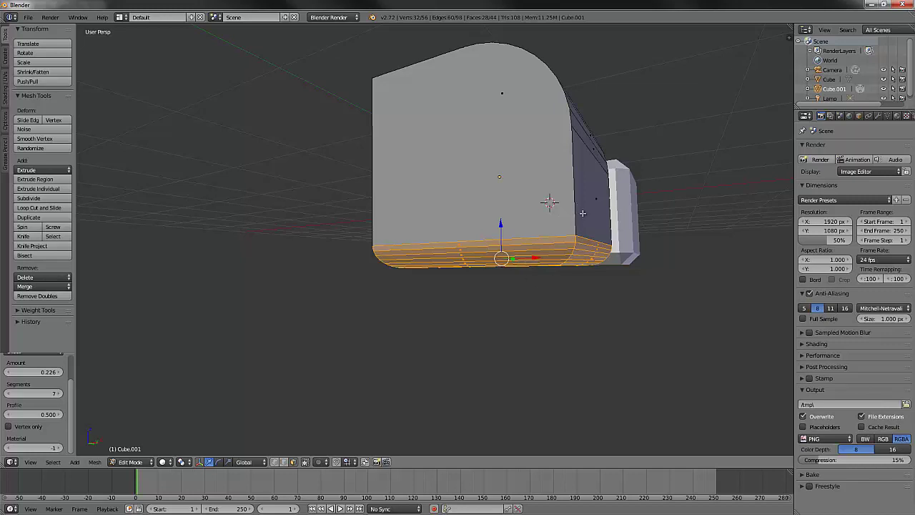
middle_click_drag(587, 204, 406, 279)
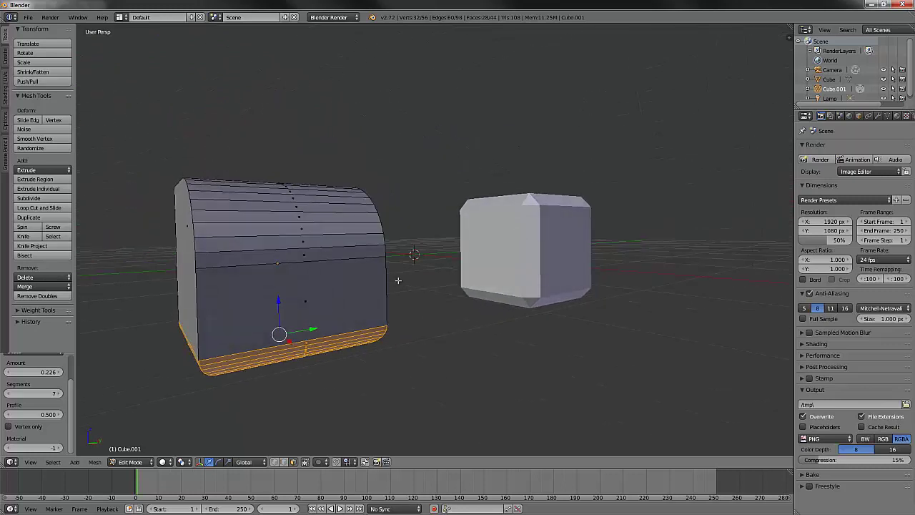